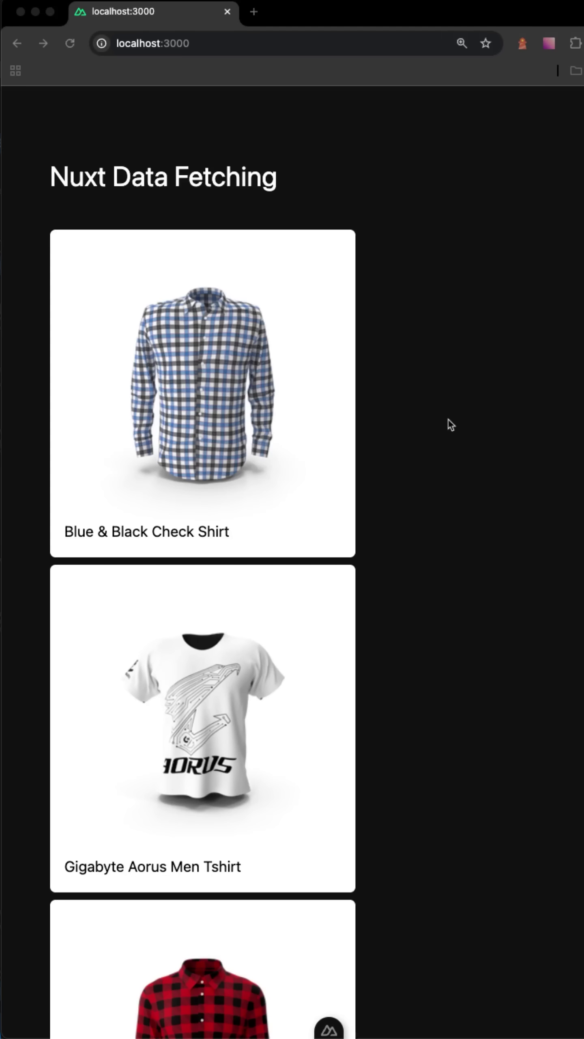
In Chrome, open the Blue & Black Check Shirt page at localhost:3000/products/83
click(474, 468)
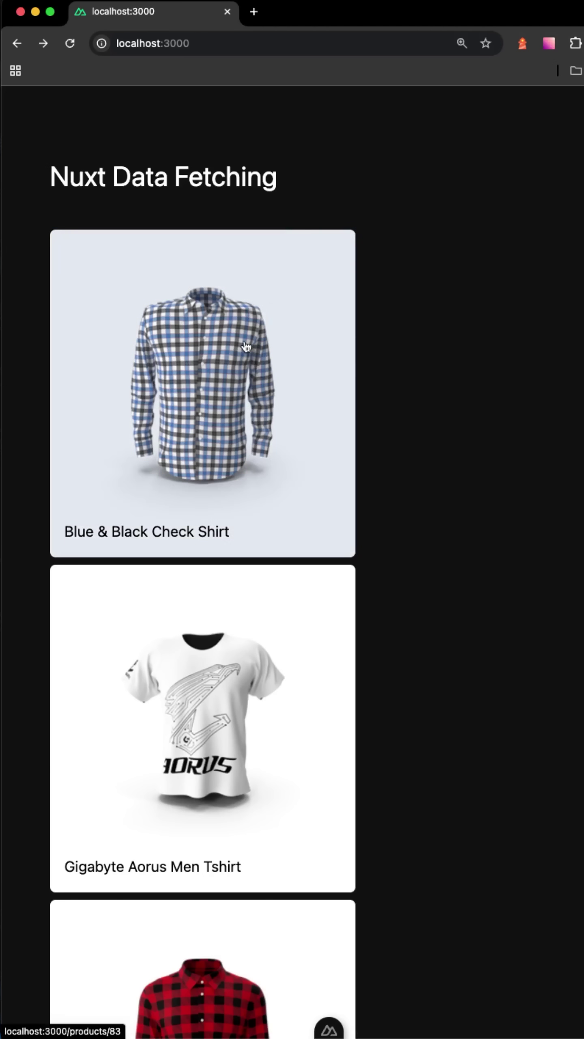
click(244, 342)
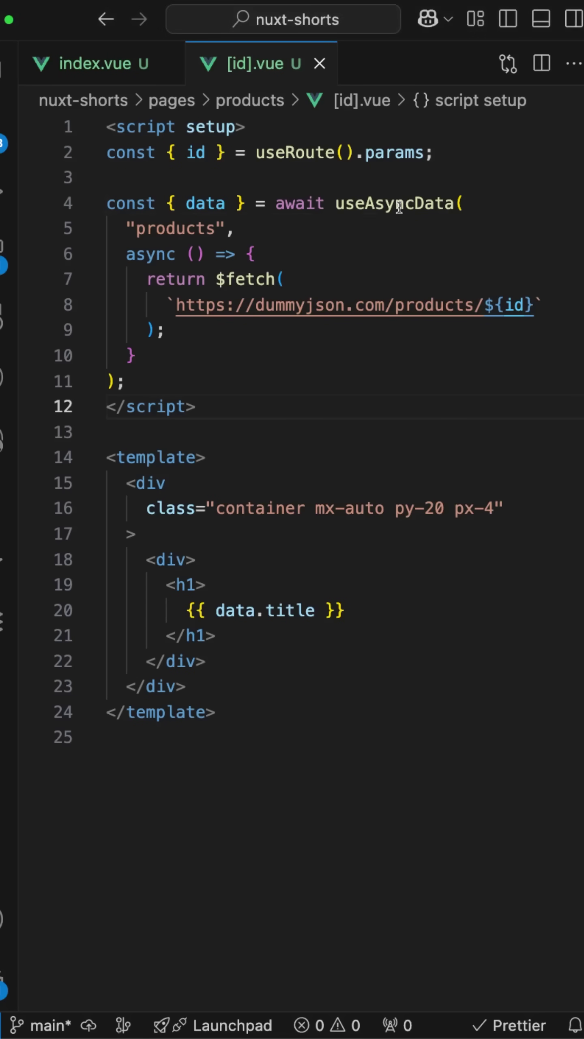
double_click(399, 209)
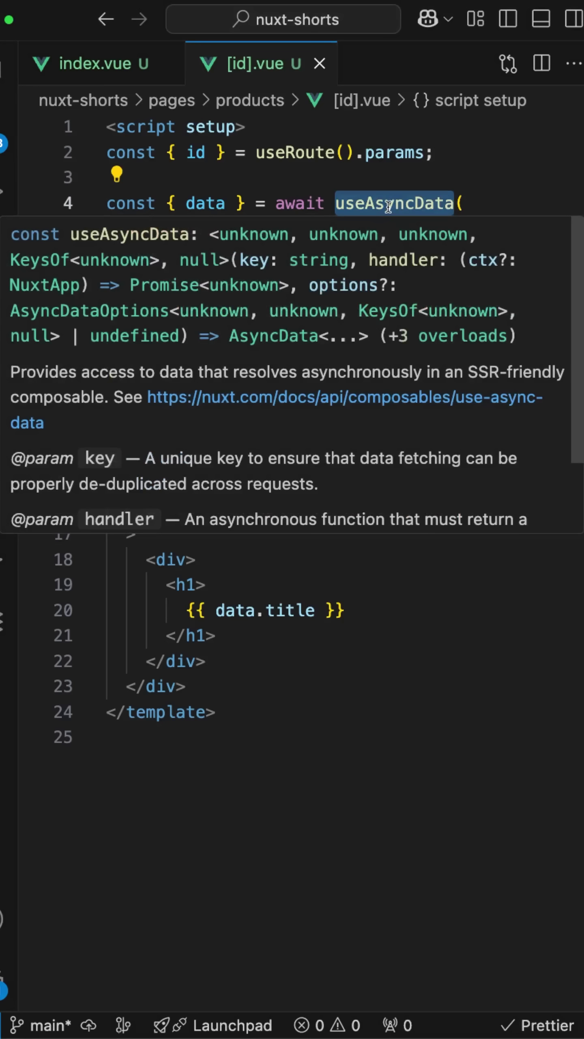
click(222, 329)
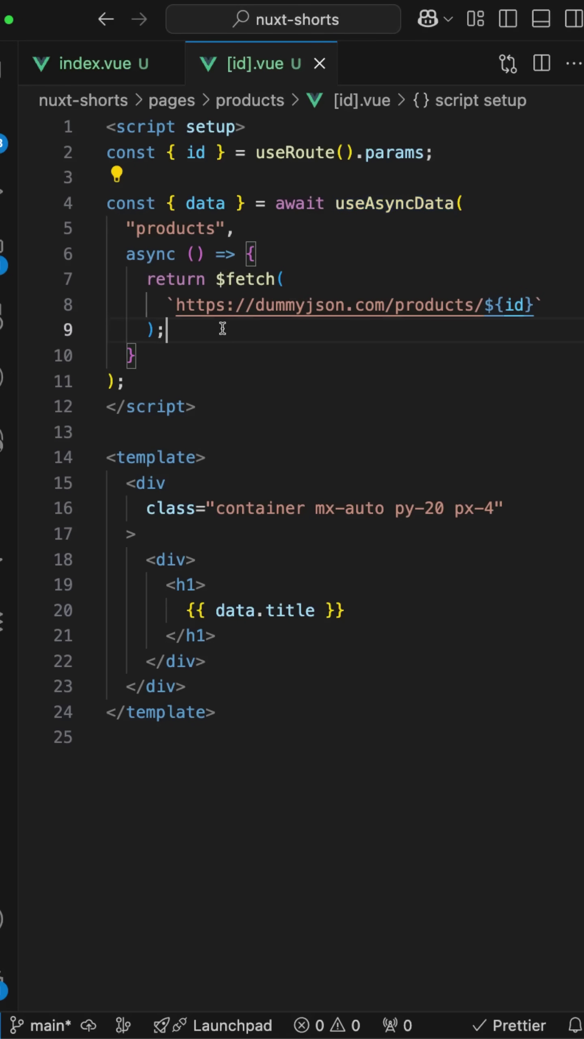
drag(177, 310, 536, 309)
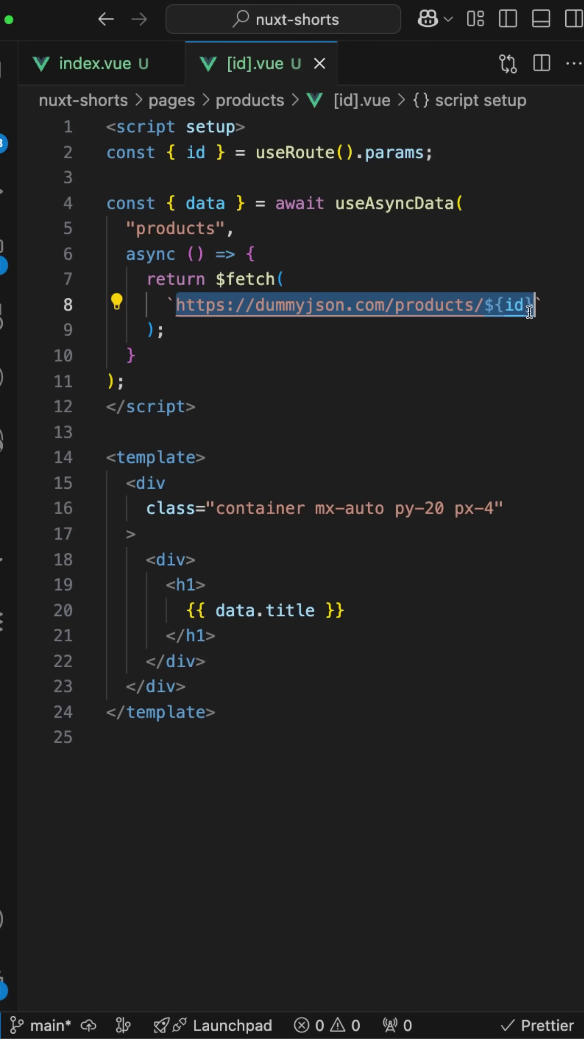
click(446, 151)
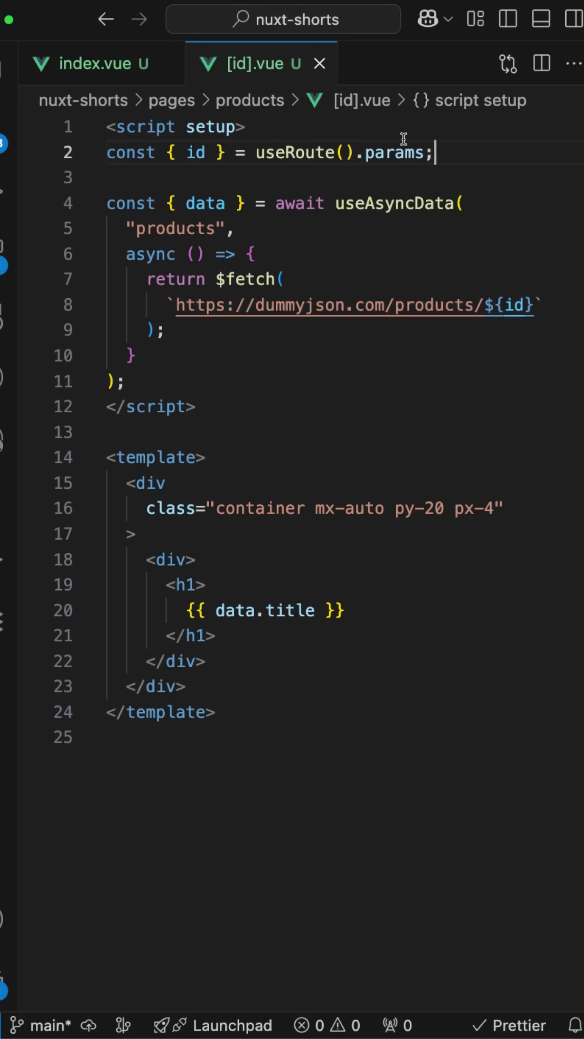
drag(457, 153, 109, 151)
click(335, 205)
drag(335, 204, 446, 206)
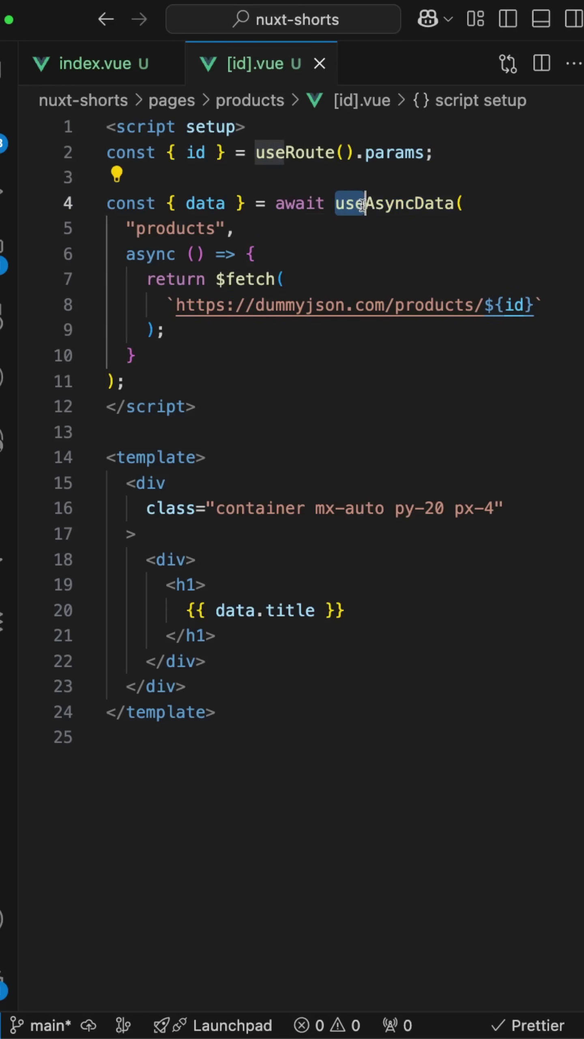
click(143, 383)
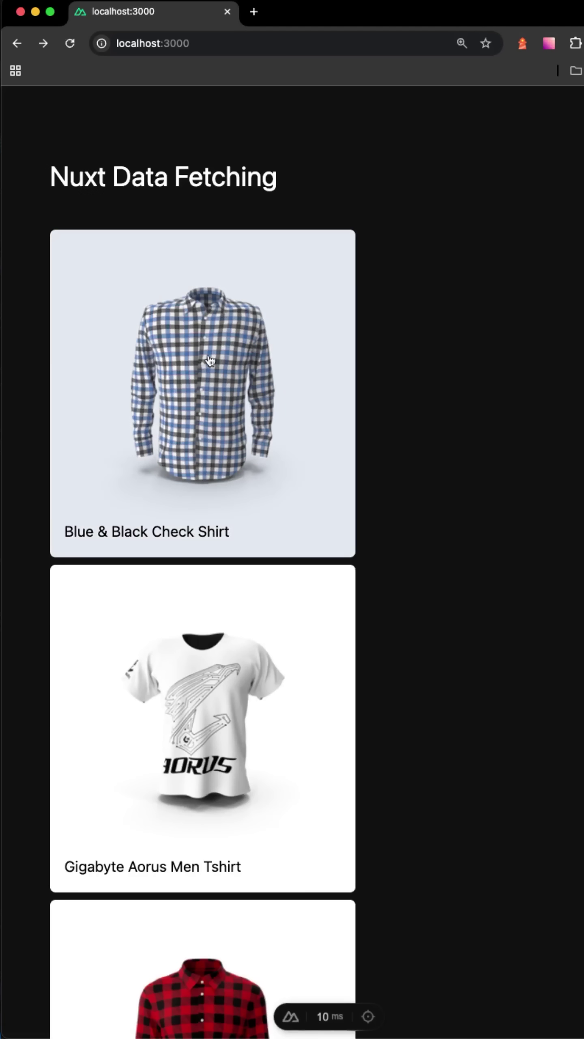
Reopen the Blue & Black Check Shirt product page from the localhost:3000 list
click(197, 380)
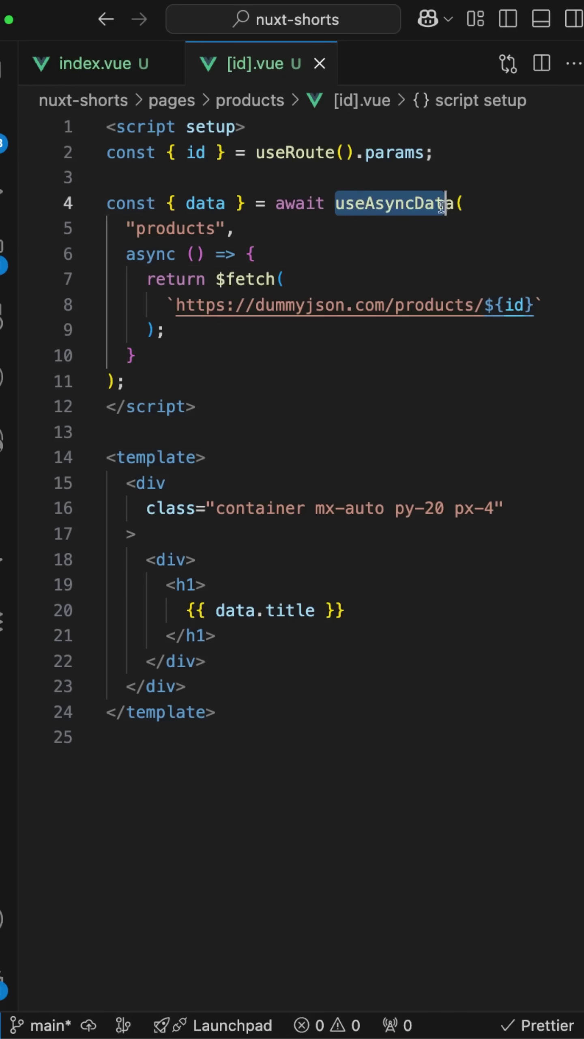
Add an awaited 2000 ms setTimeout promise before return $fetch in [id].vue and save
drag(336, 205, 455, 204)
click(302, 248)
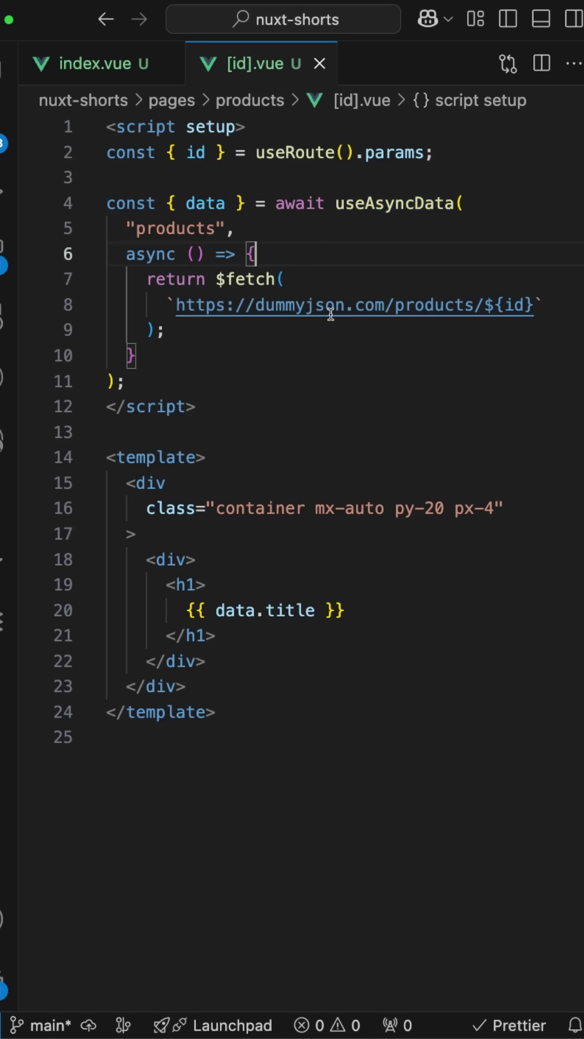
key(shift+alt+f)
key(super+v)
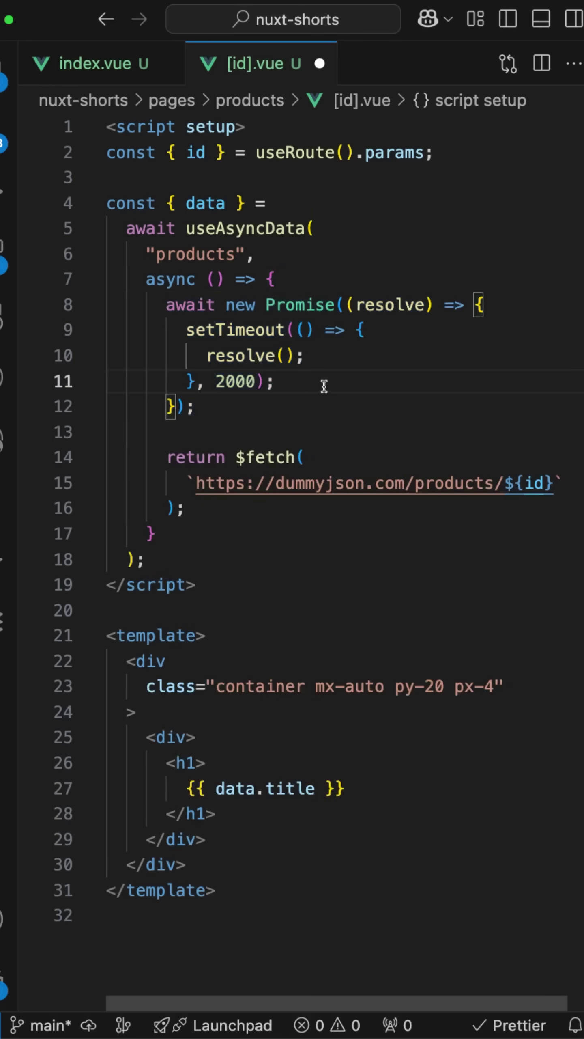
drag(323, 385, 180, 345)
click(434, 395)
key(super+s)
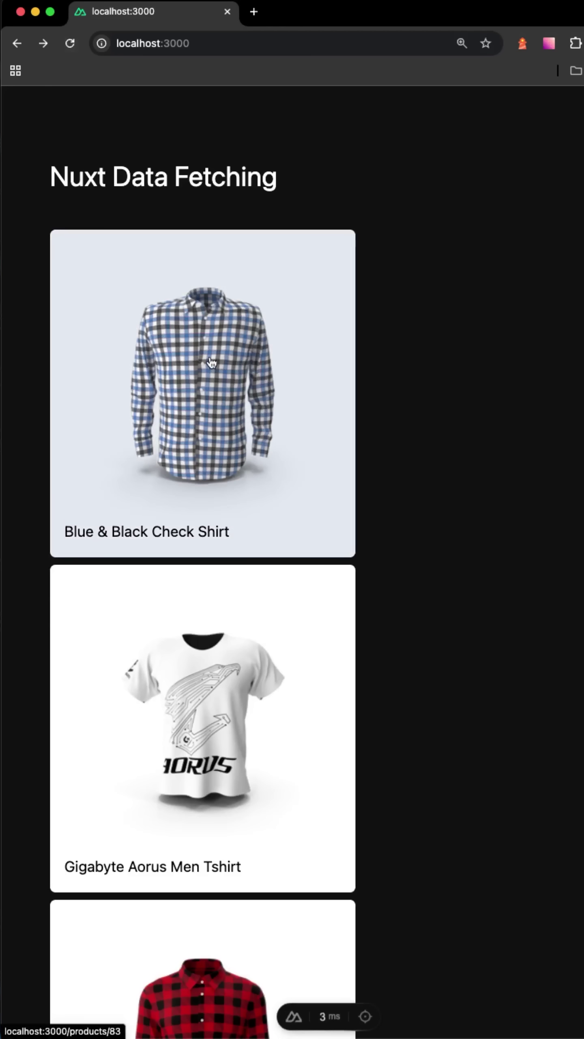
Open the Blue & Black Check Shirt page and wait for the delayed title
click(209, 361)
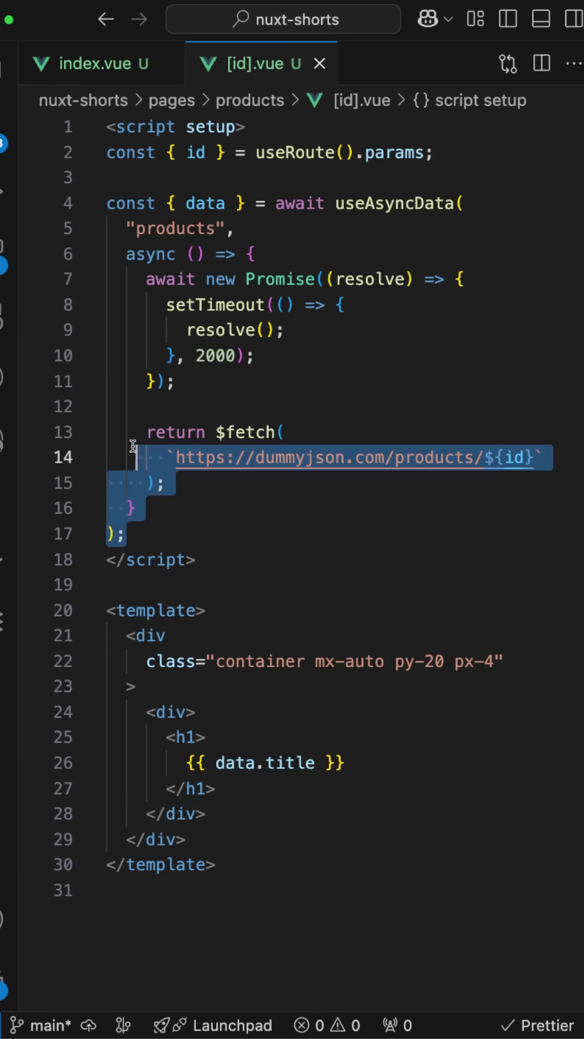
Pass { lazy: true } as the third useAsyncData argument and save [id].vue
drag(113, 455, 110, 211)
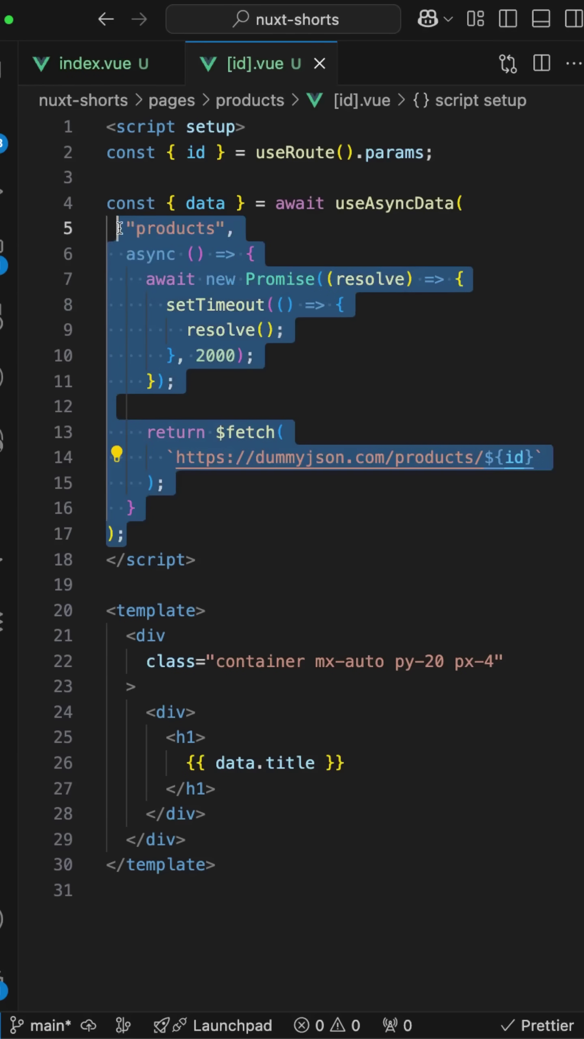
click(261, 230)
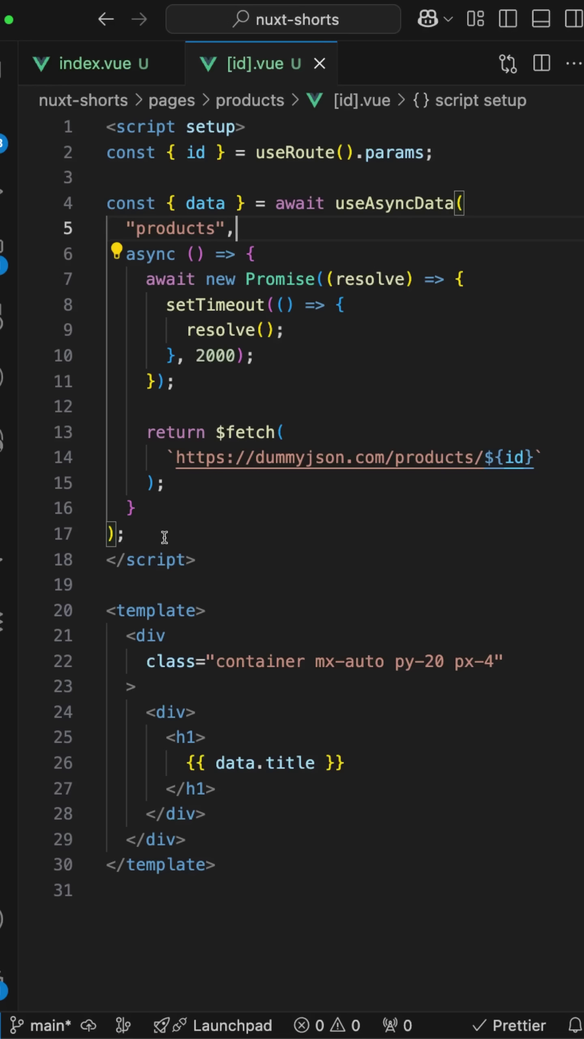
click(179, 531)
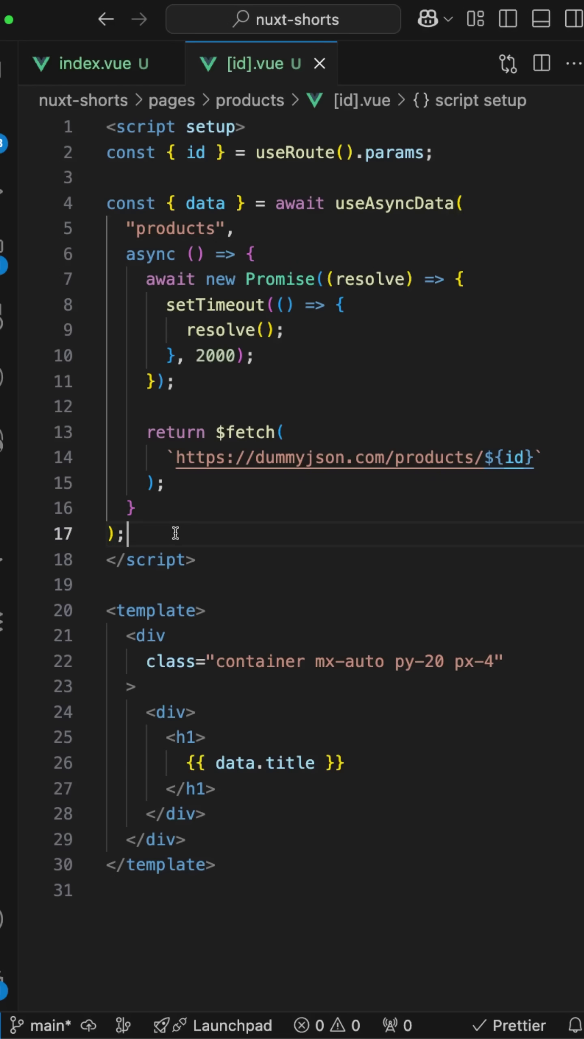
double_click(394, 204)
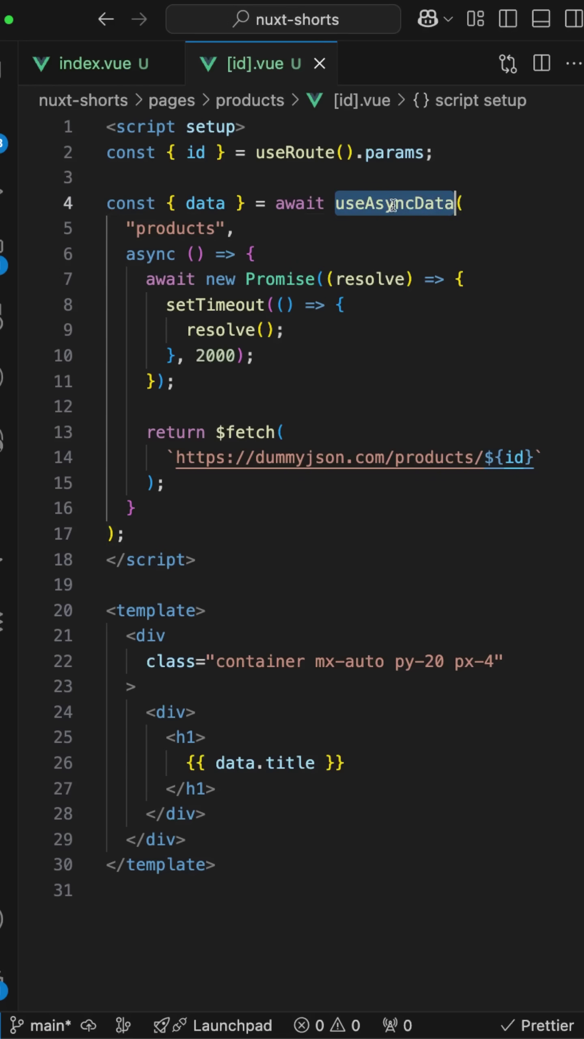
click(162, 559)
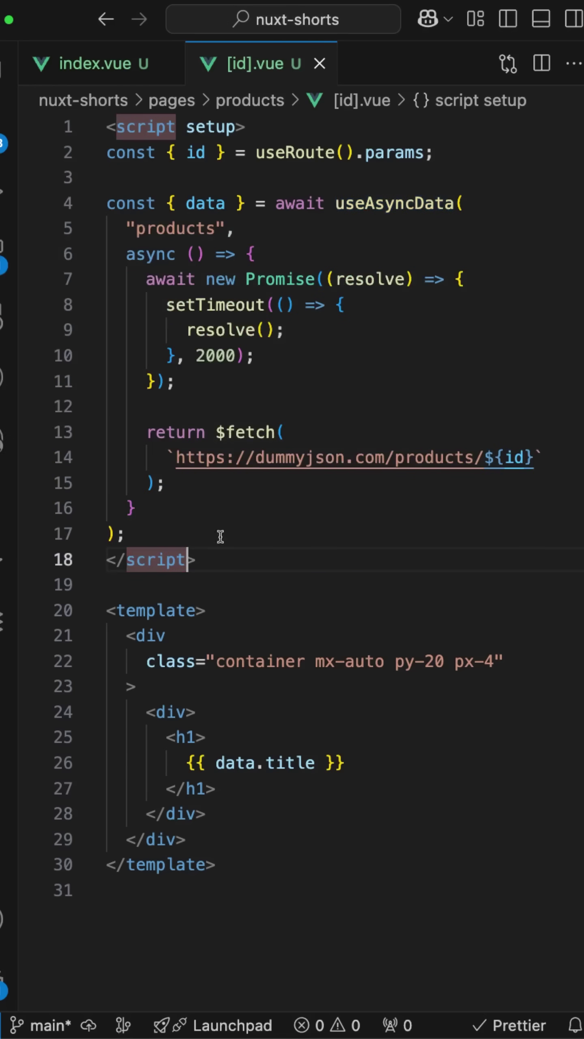
click(215, 528)
key(super+v)
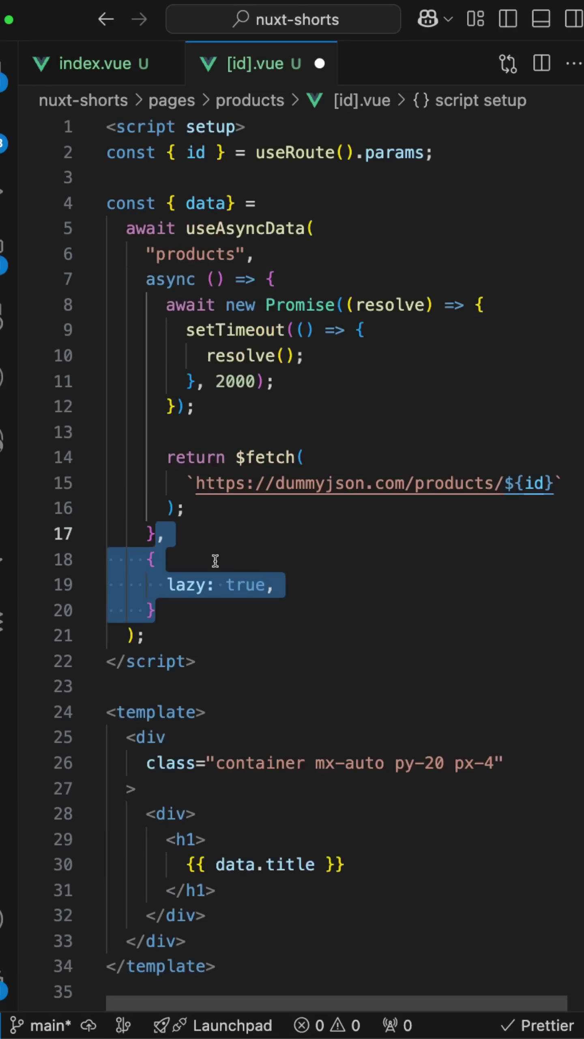
drag(168, 585, 265, 585)
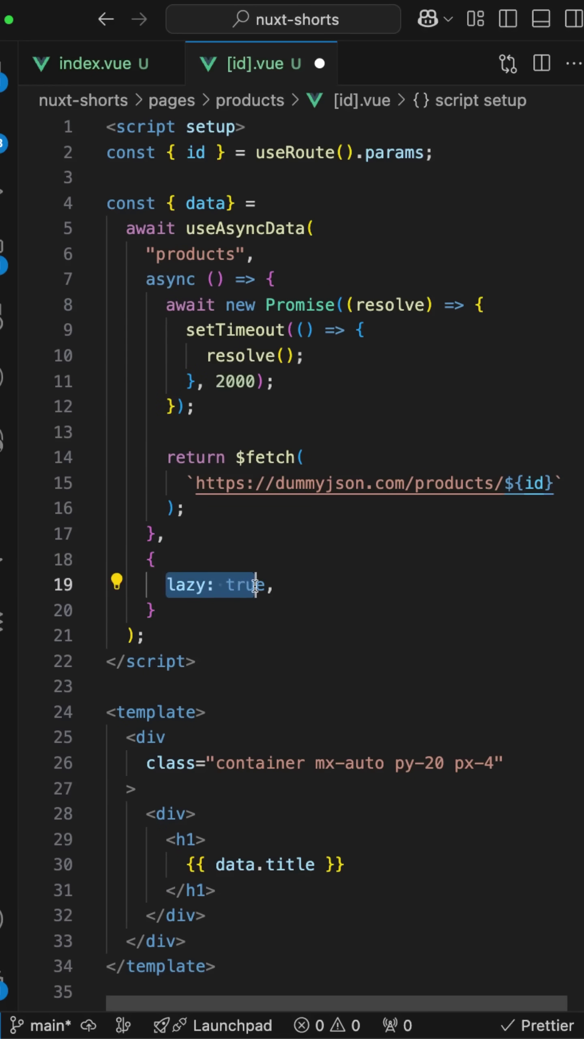
click(291, 585)
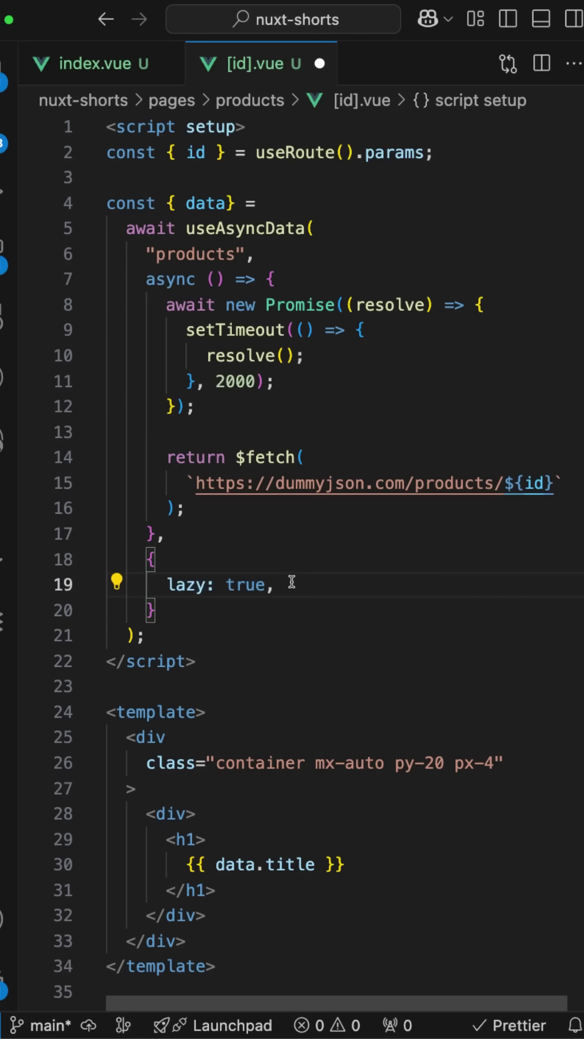
key(super+s)
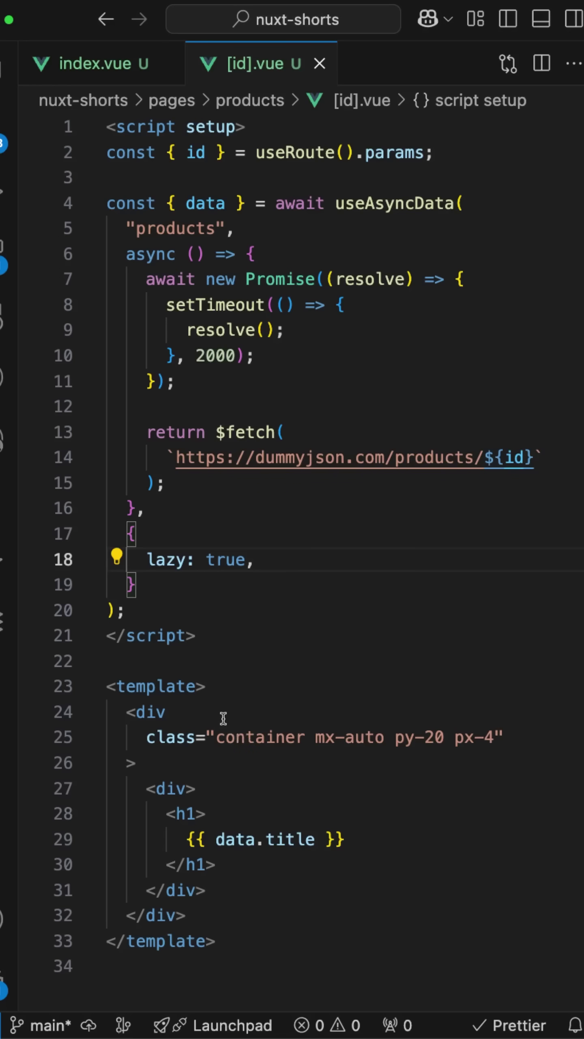
Review the data.title heading expression and the useAsyncData call
drag(186, 839, 378, 838)
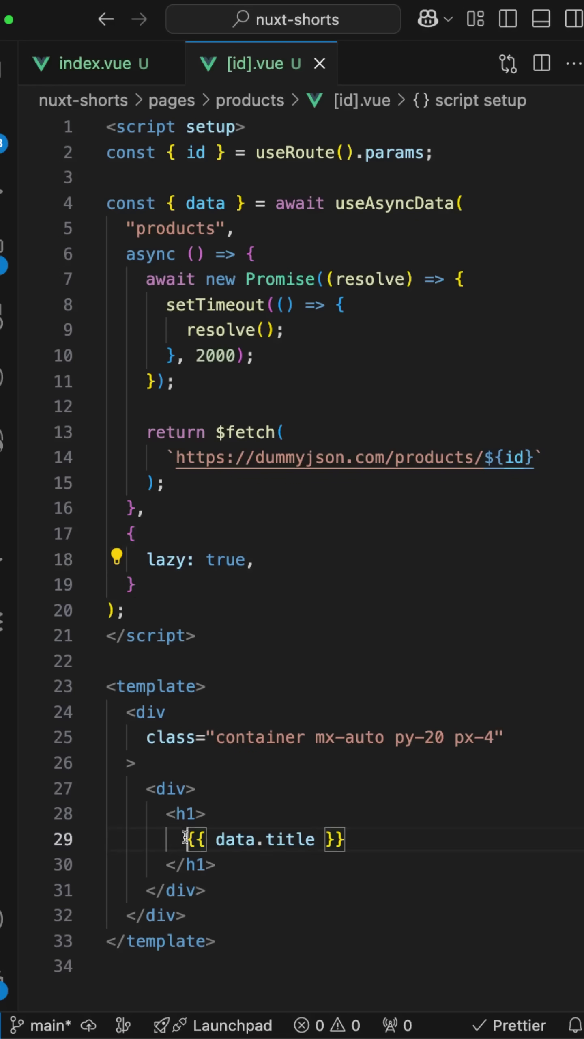
click(378, 838)
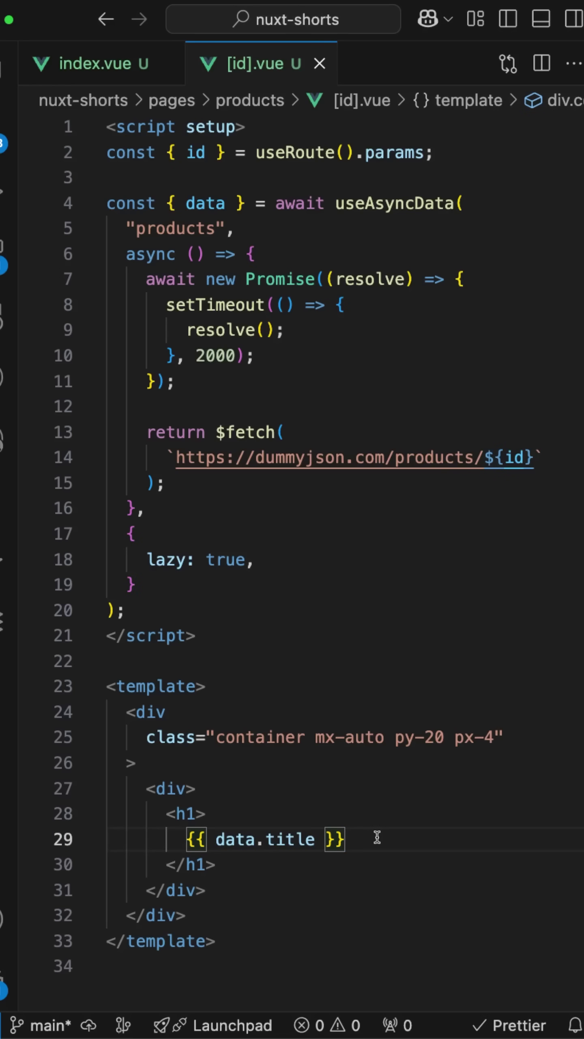
drag(336, 203, 449, 204)
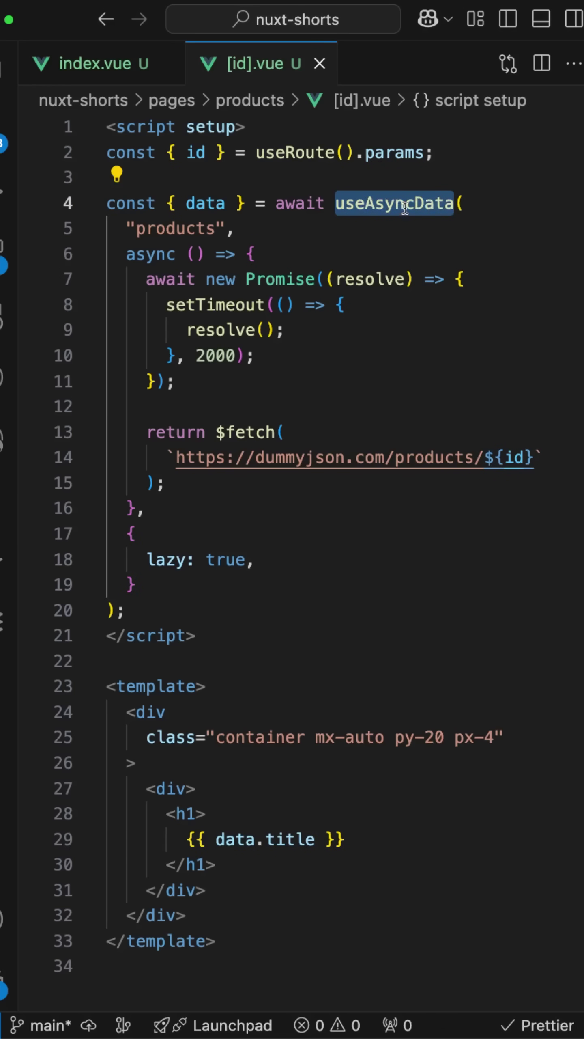
Destructure status, add a Loading h1 when status is 'pending', make the title div v-else, and save
click(224, 202)
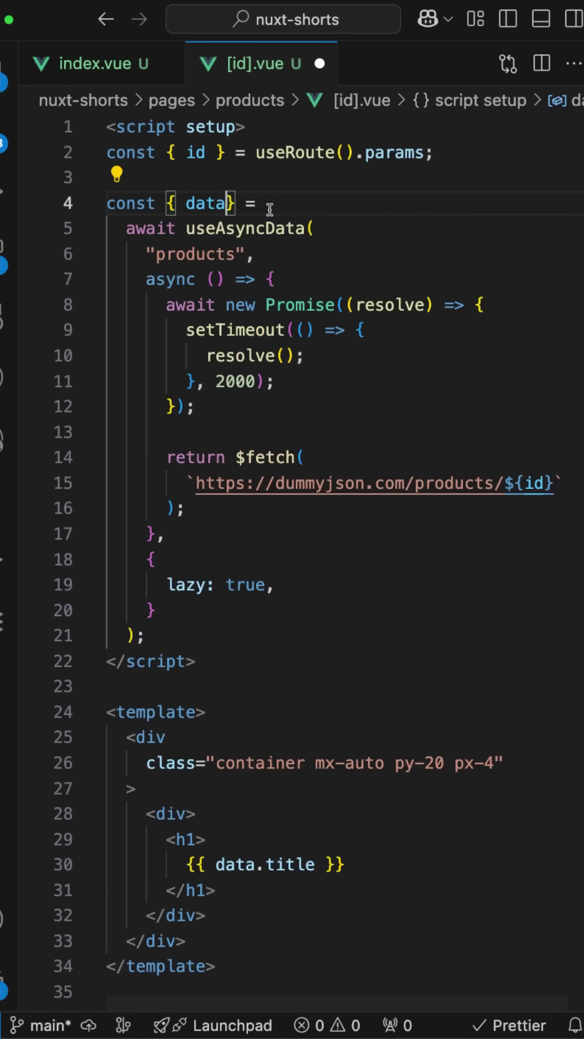
text(, status)
scroll(386, 211, down, 5)
click(192, 555)
text(<div v-if="status === 'pending'">)
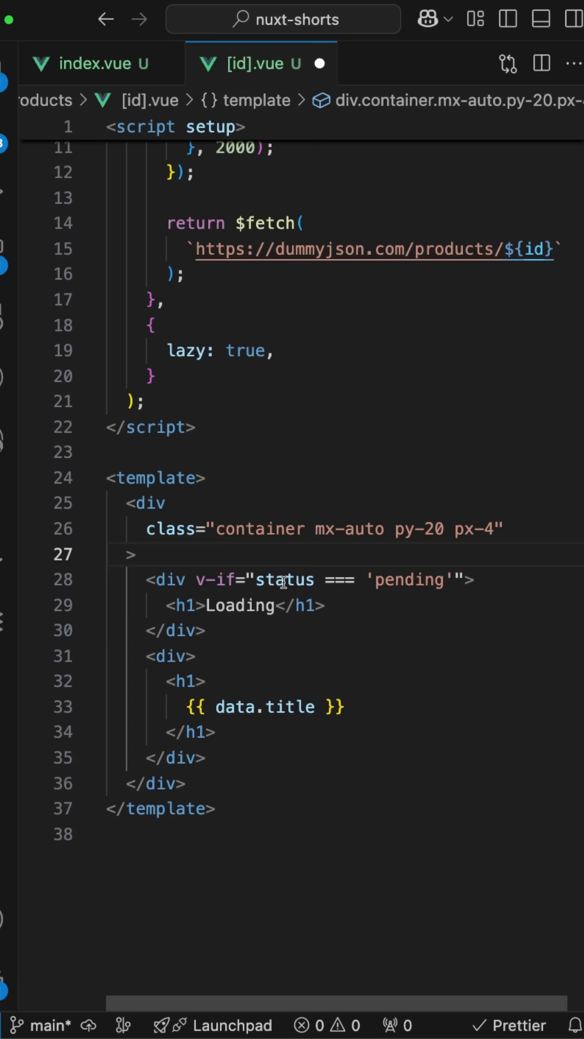
drag(347, 605, 176, 606)
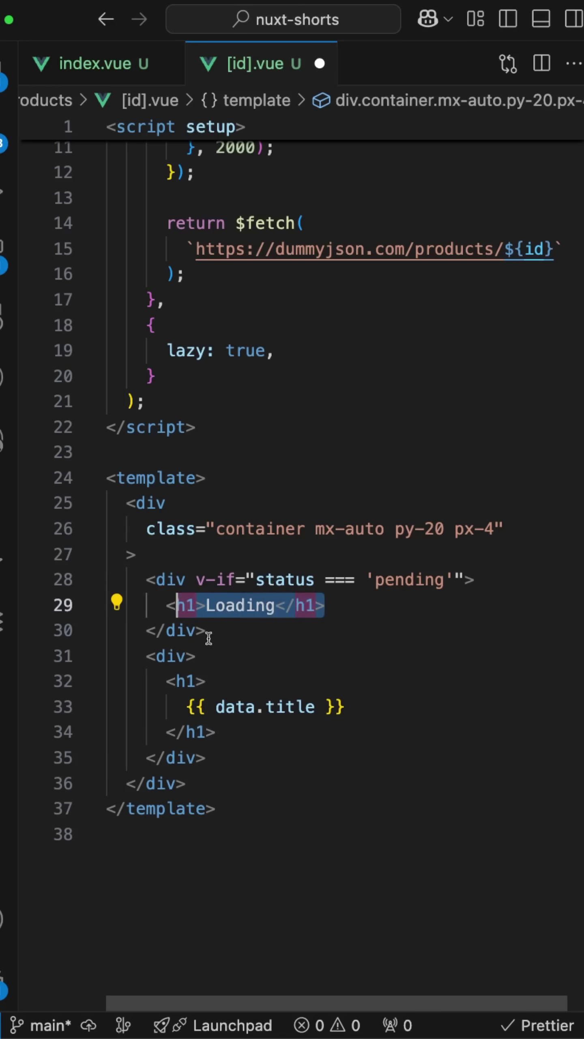
click(235, 661)
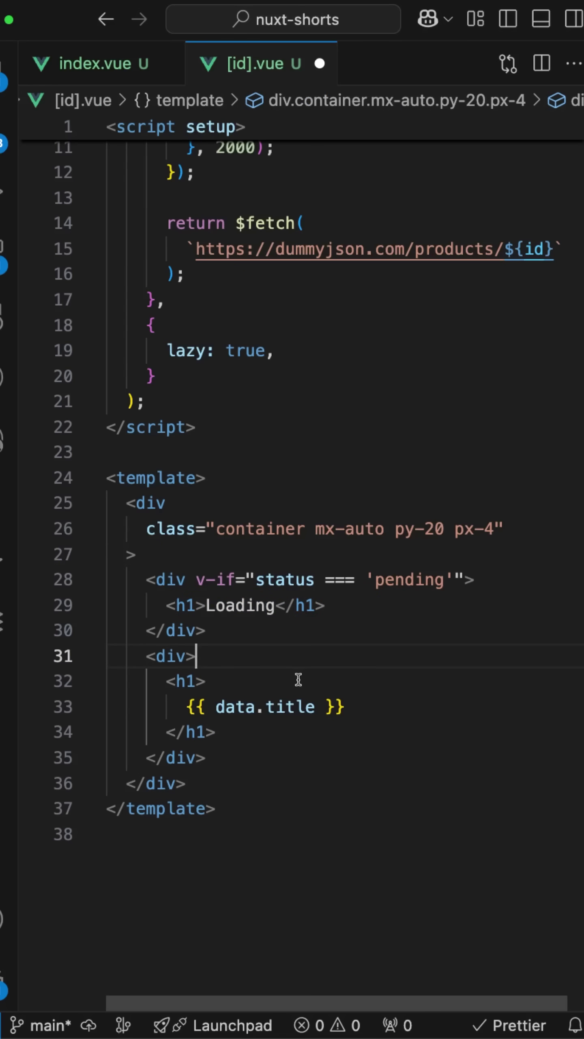
text(v-else)
key(ctrl+s)
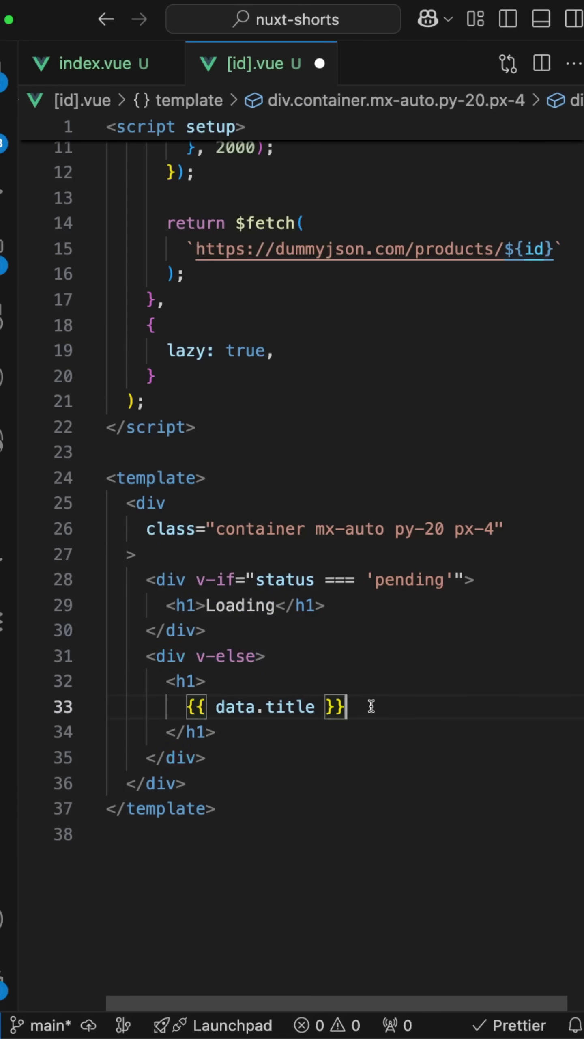